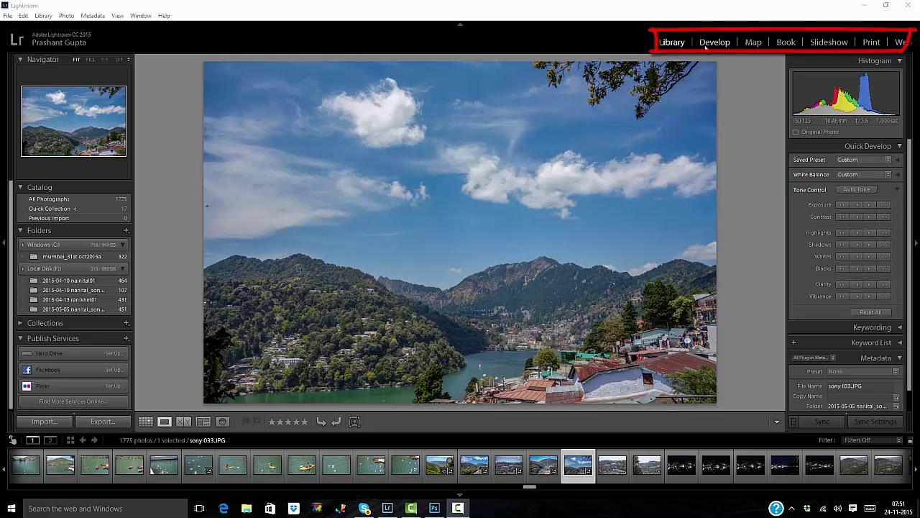
Step: Import all the photos from the "birds for lr tutorial" folder into the Library catalog
left_click(714, 42)
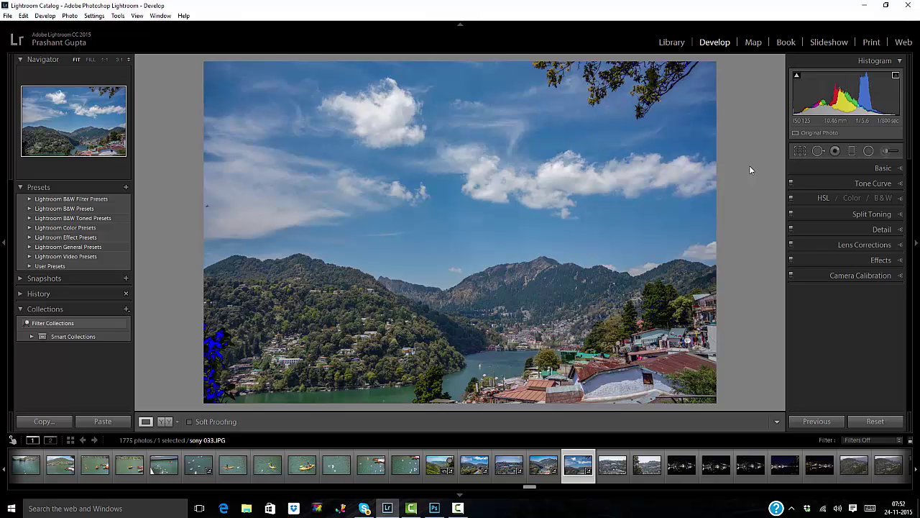
left_click(666, 43)
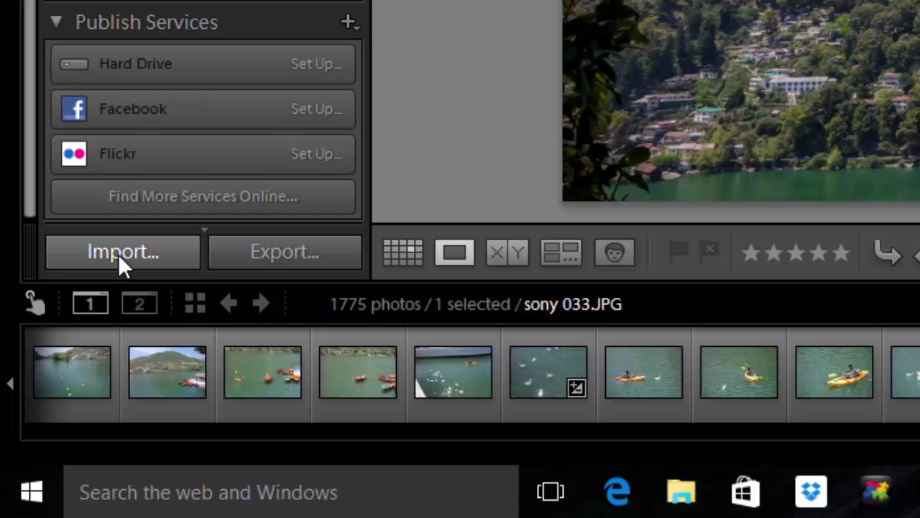
left_click(118, 254)
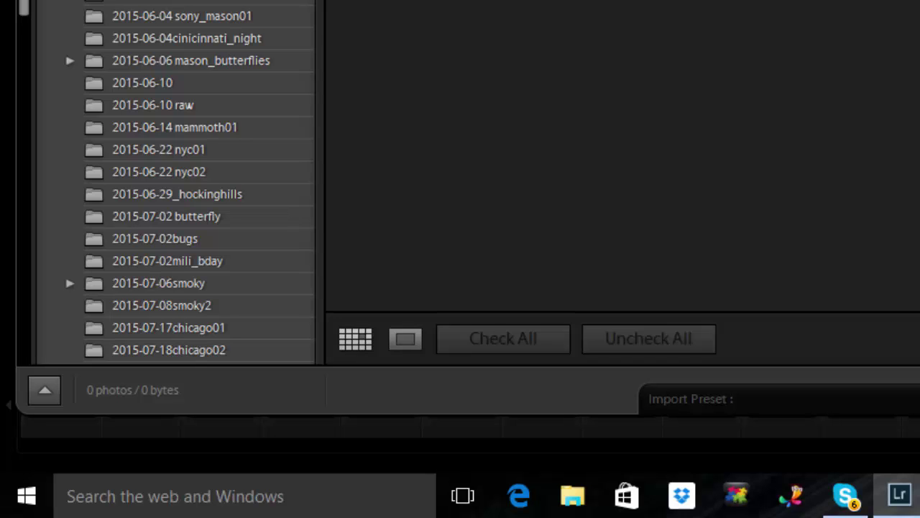
scroll(154, 5, "down", 8)
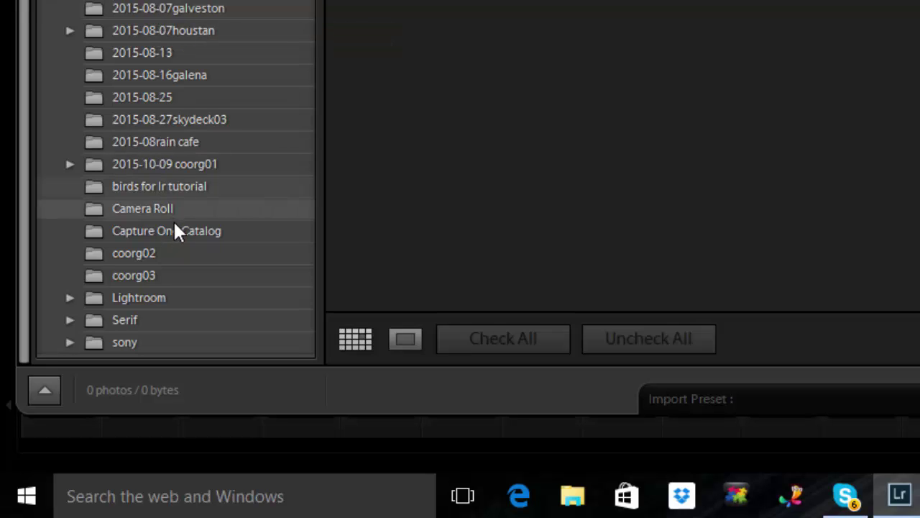
left_click(98, 184)
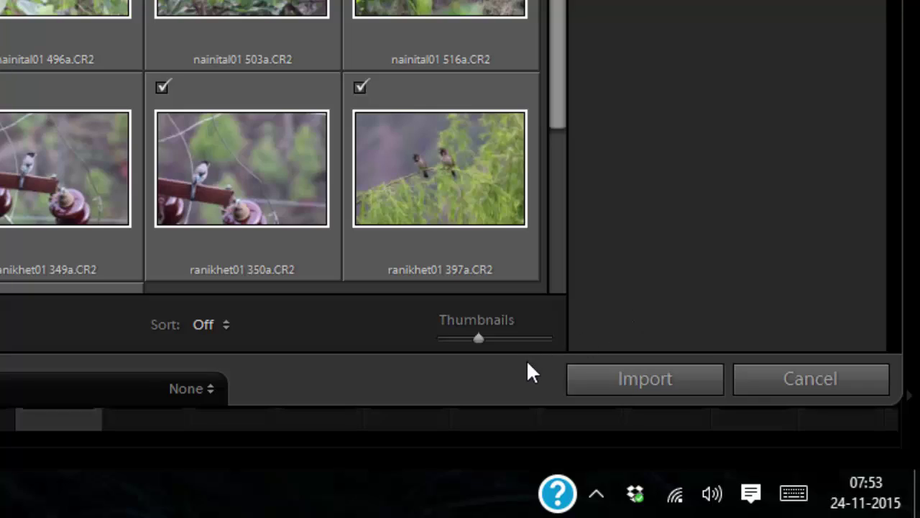
left_click(629, 375)
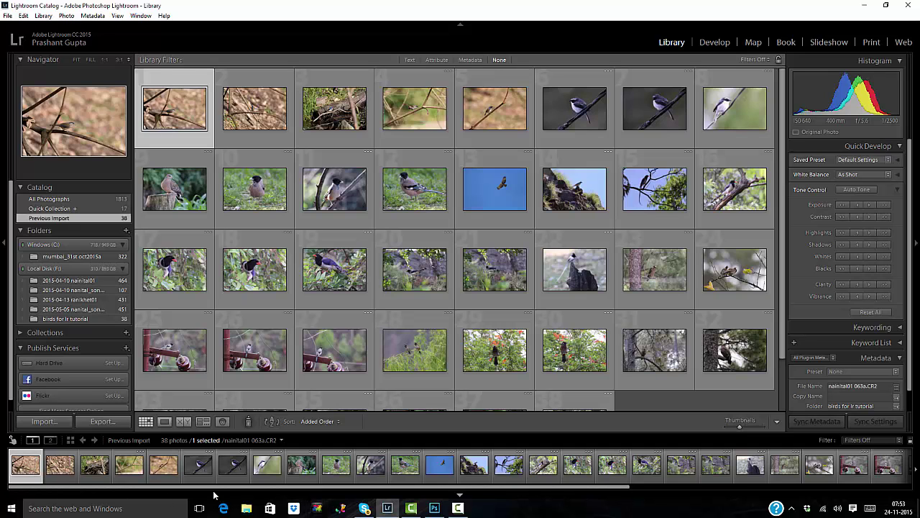
Step: Select the bird-on-wire photo nainital01 216a.CR2 from the imported set and open its Basic adjustments in the Develop module
left_click_drag(214, 493, 154, 500)
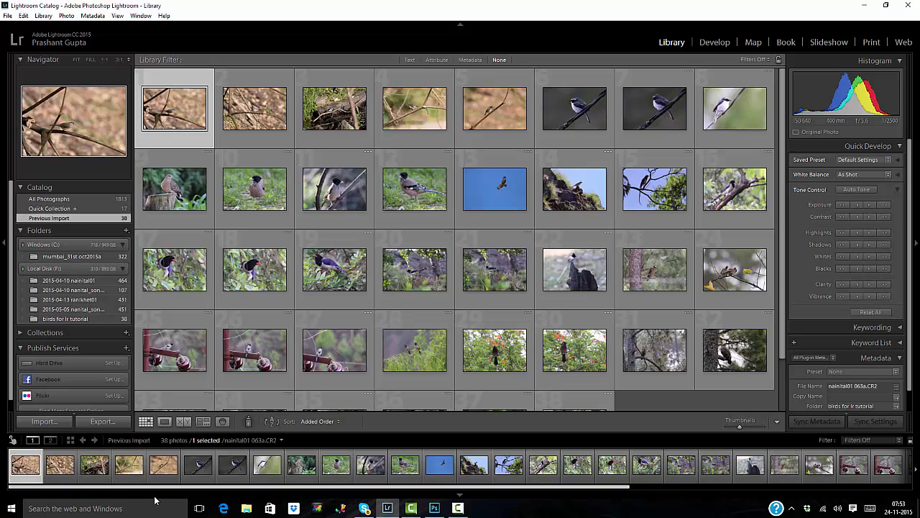
left_click(164, 468)
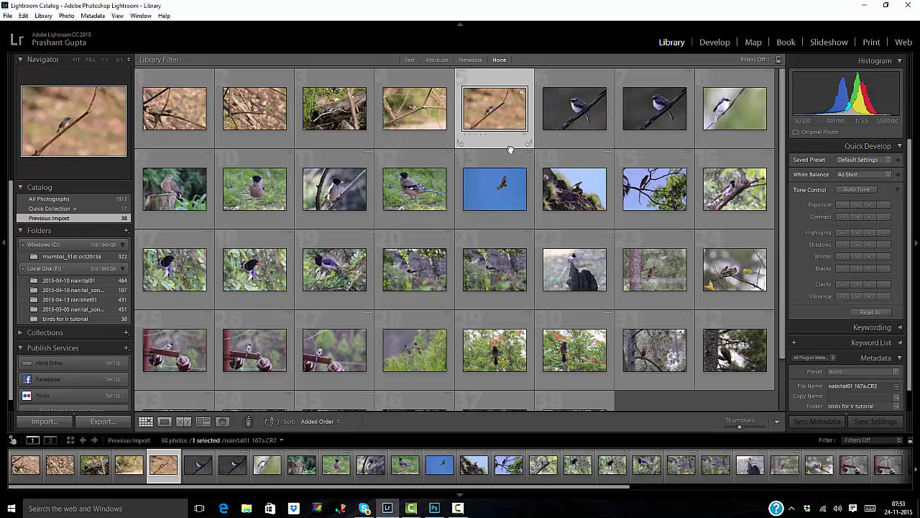
left_click(560, 128)
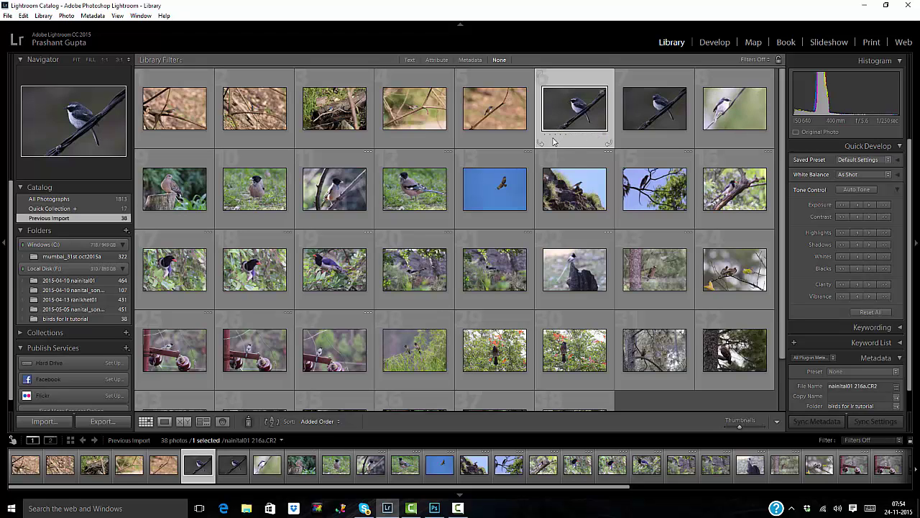
left_click(710, 44)
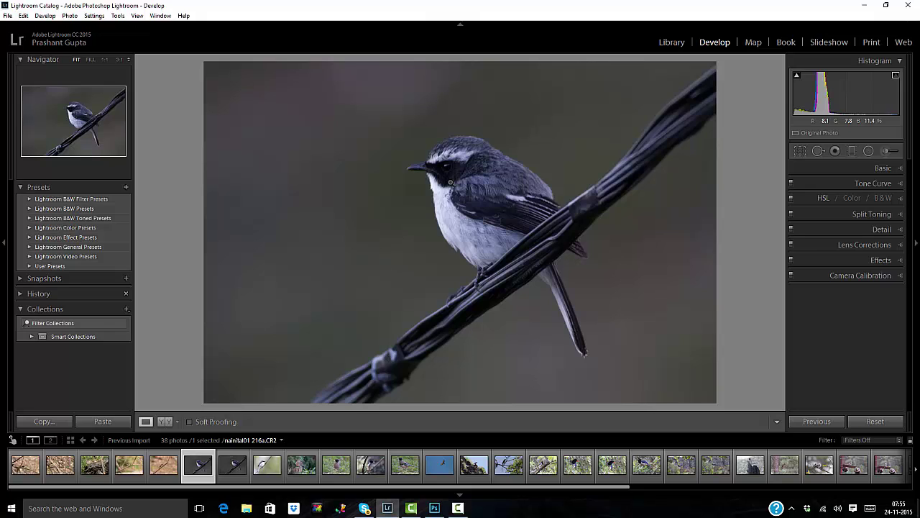
left_click(900, 170)
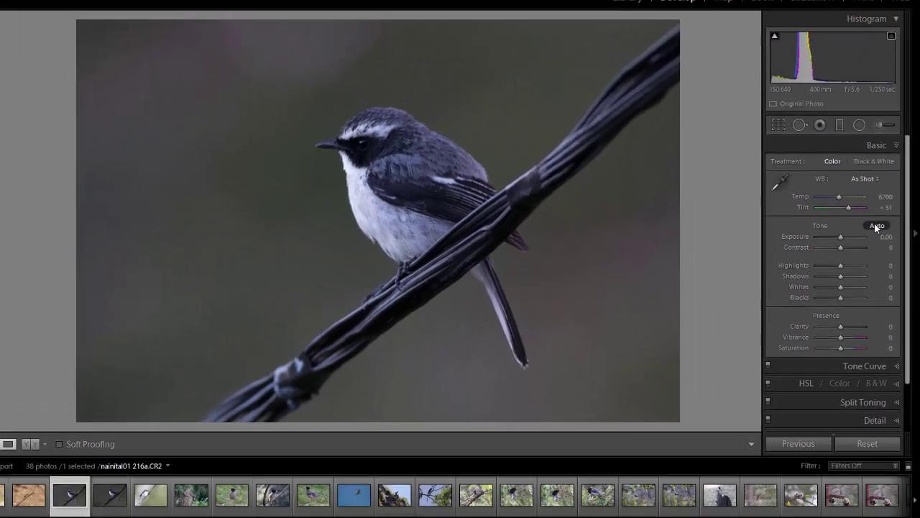
Step: Try the automatic tone correction on the bird photo and reset its develop settings
left_click(876, 226)
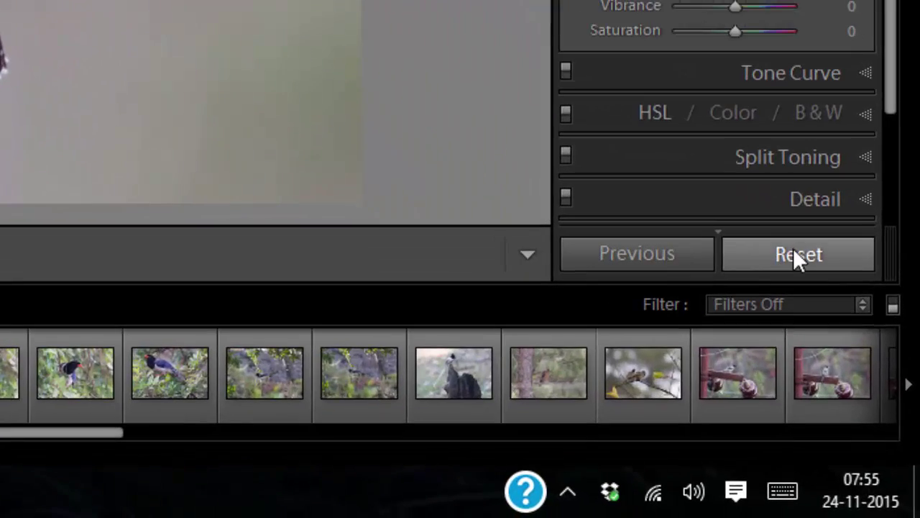
left_click(795, 252)
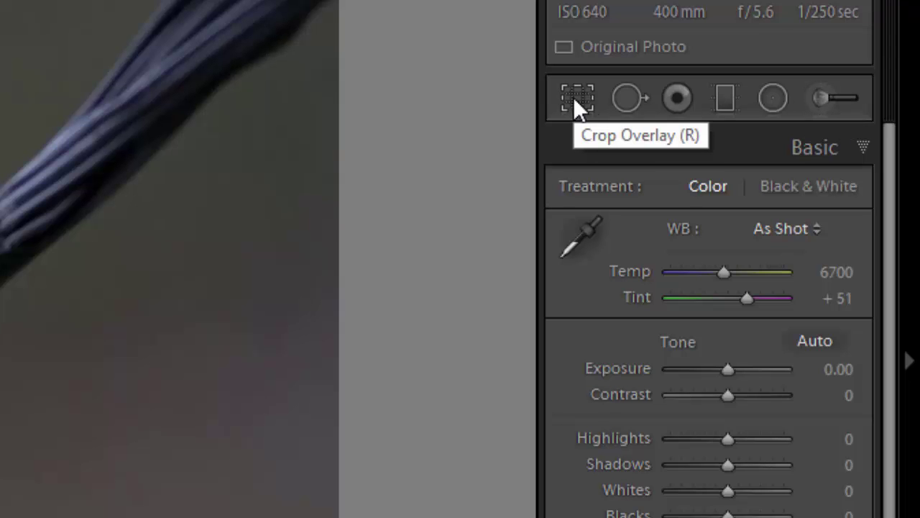
Step: Crop the photo tighter around the bird at the original aspect ratio, trimming the lower and upper edges and the side behind its tail
left_click(573, 98)
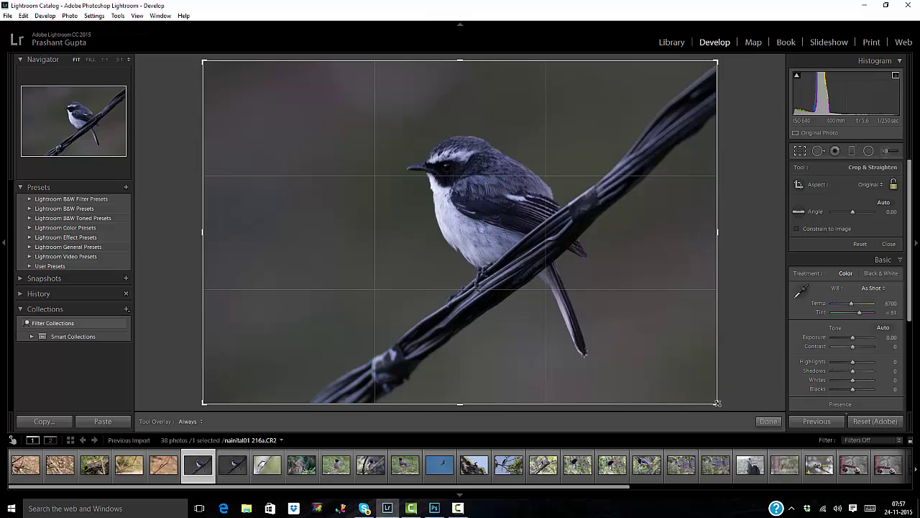
left_click_drag(716, 403, 701, 390)
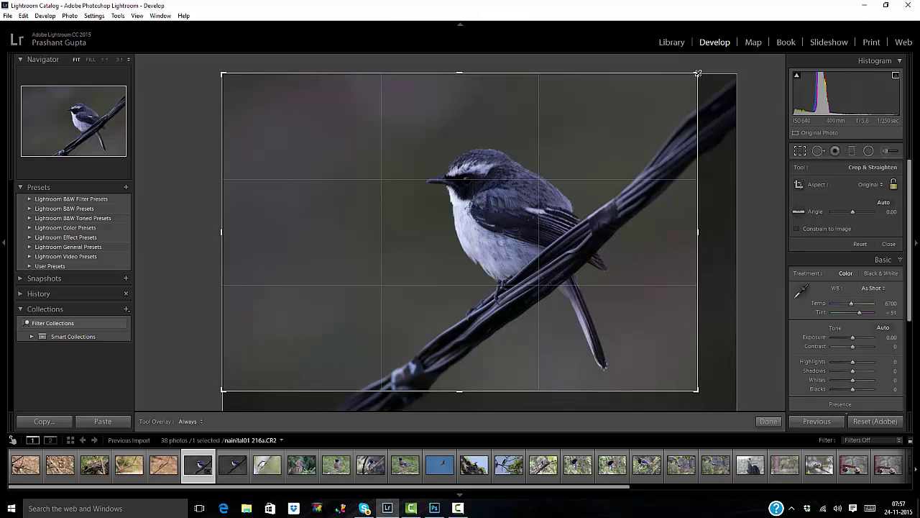
left_click_drag(698, 73, 686, 87)
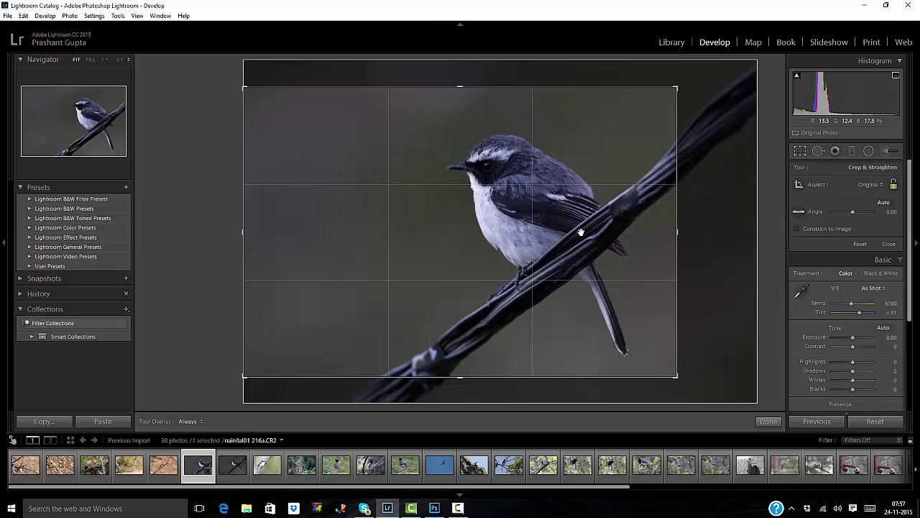
key("Return")
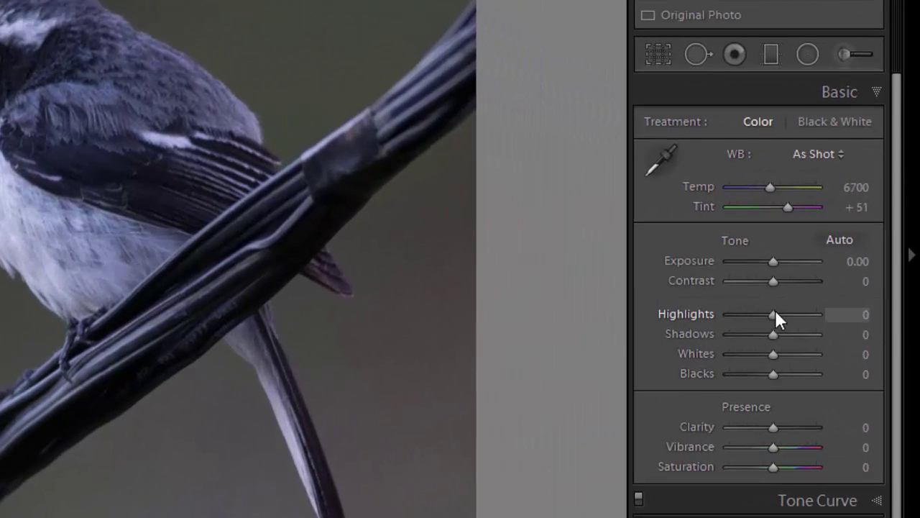
Step: Set the photo's Highlights to -76 and Shadows to +100
left_click_drag(776, 310, 741, 318)
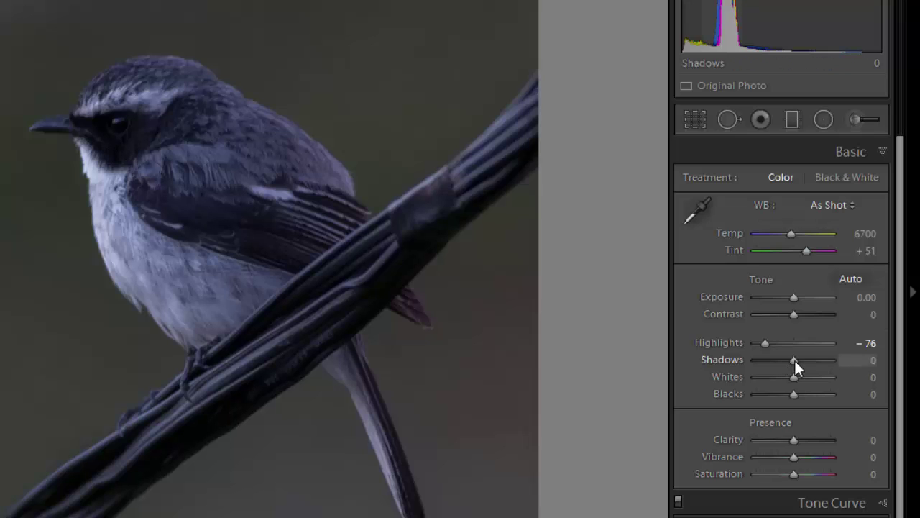
left_click_drag(795, 360, 842, 359)
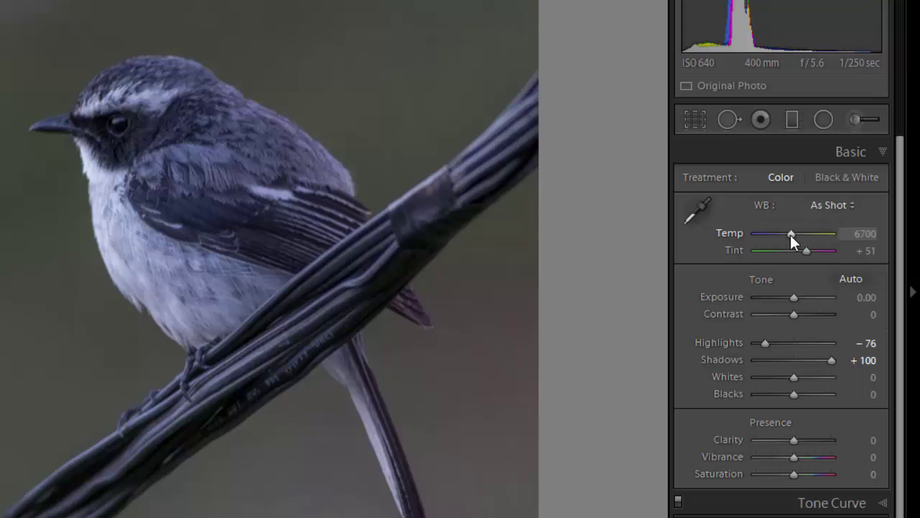
Step: Try the Auto white balance preset on the photo and return it to As Shot
left_click(850, 207)
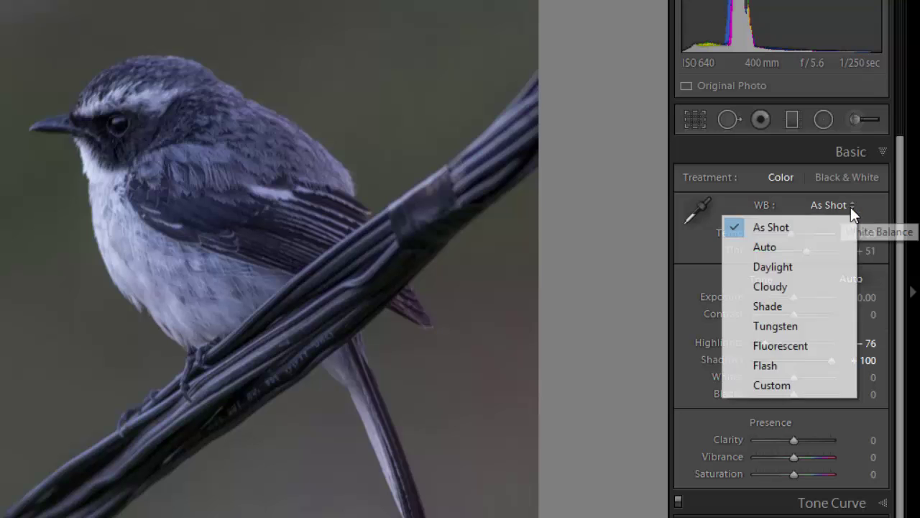
left_click(772, 247)
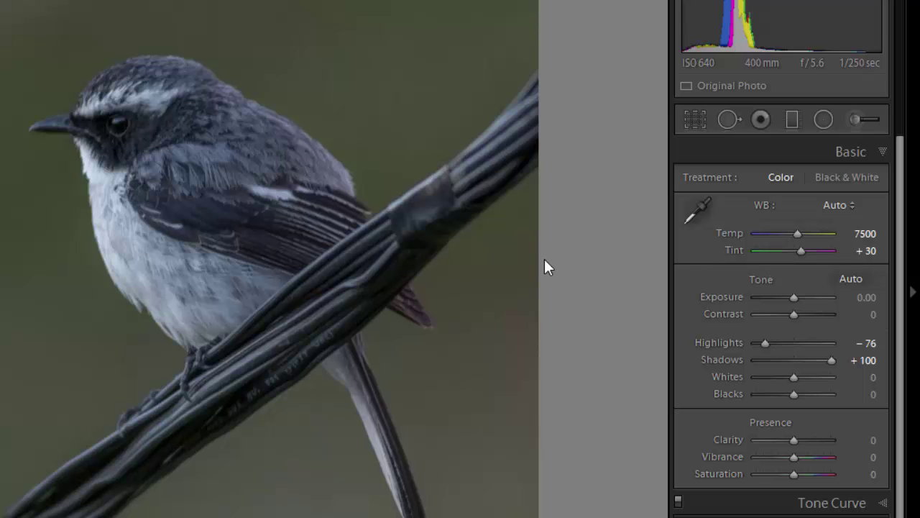
left_click(853, 205)
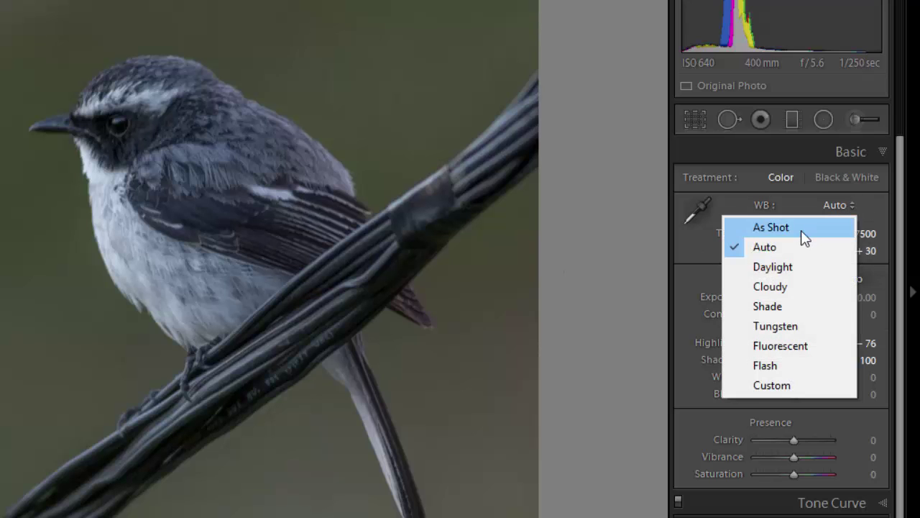
left_click(803, 232)
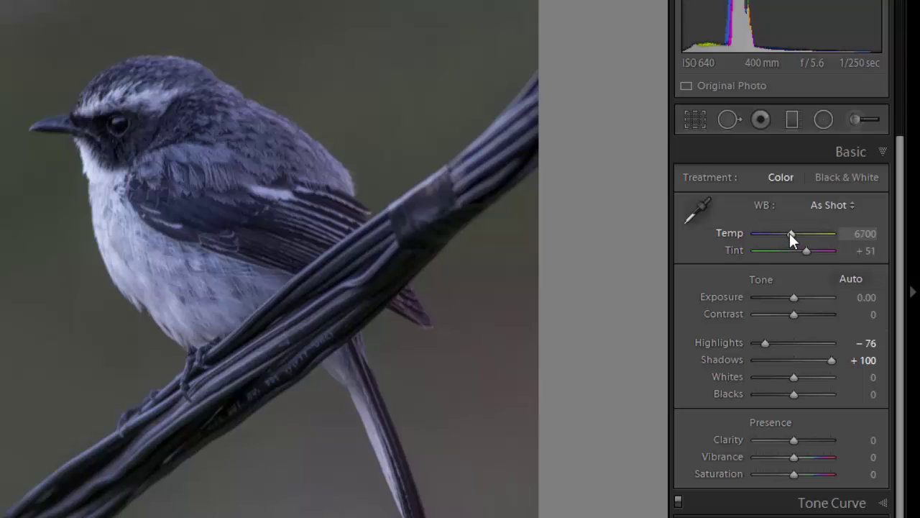
Step: Set the photo's Temp to 7357, Clarity to +26 and Vibrance to +24, and compare the before and after versions side by side
left_click_drag(791, 230, 795, 235)
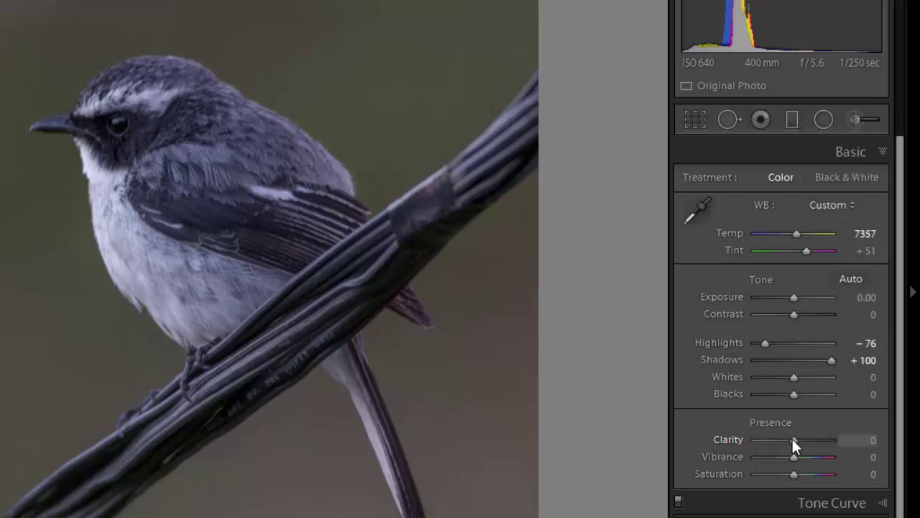
left_click_drag(793, 440, 804, 461)
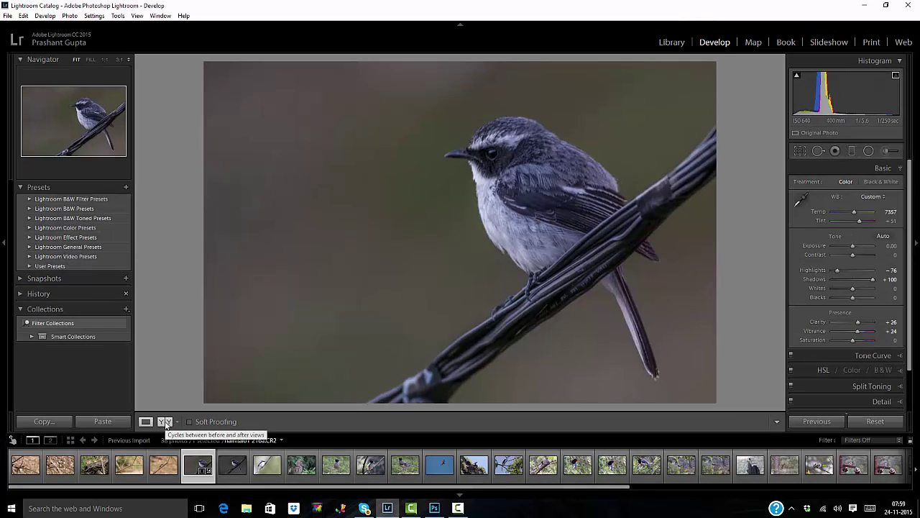
left_click(165, 423)
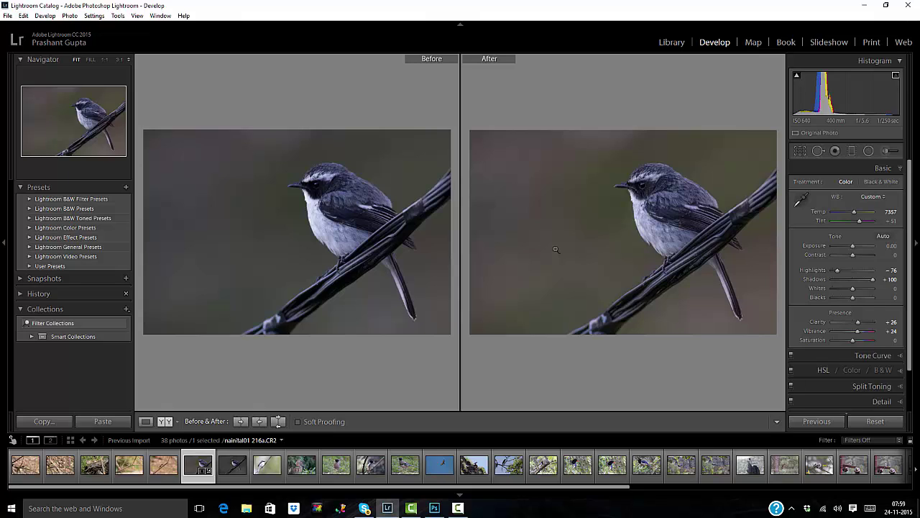
left_click(144, 422)
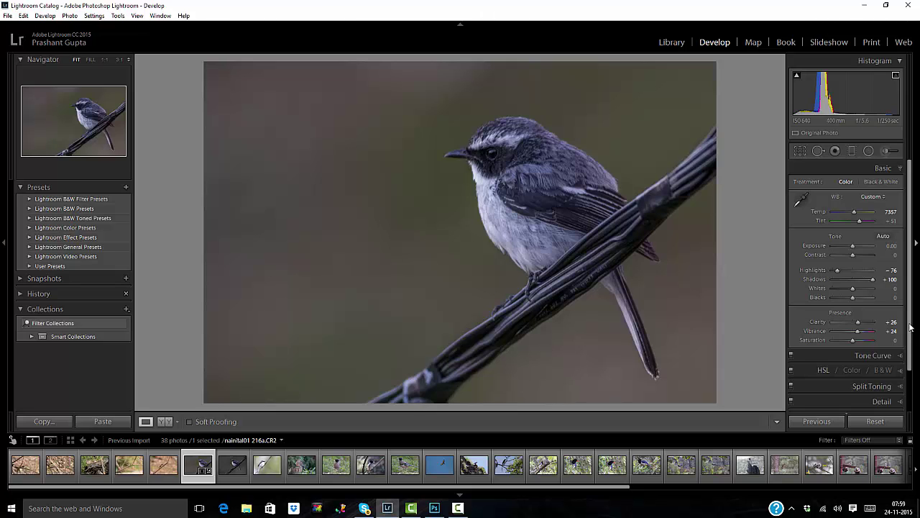
Step: Set the Luminance noise reduction to 30 in the photo's Detail settings
left_click_drag(910, 327, 910, 369)
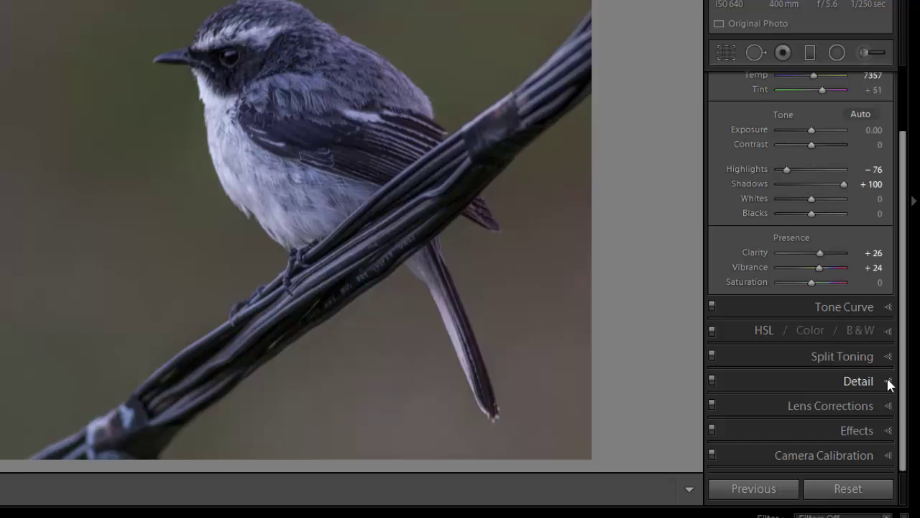
left_click(890, 383)
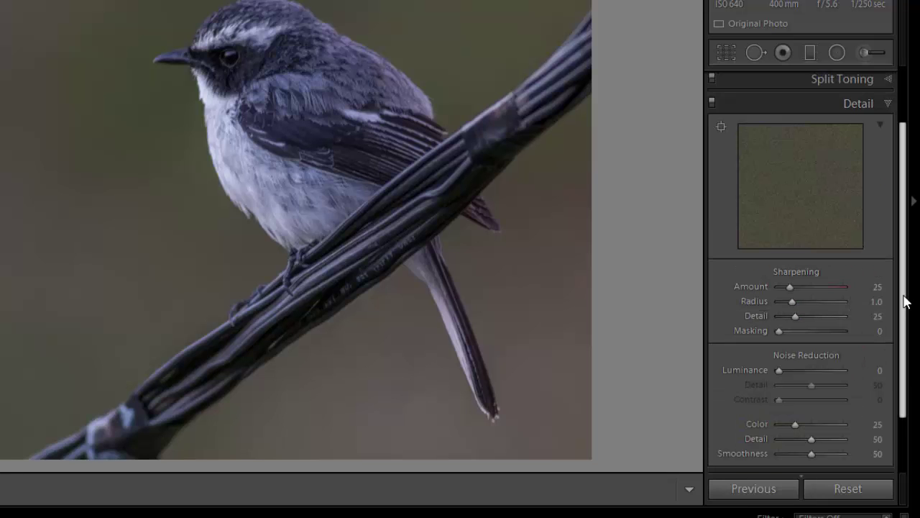
scroll(905, 307, "down", 2)
scroll(904, 312, "down", 2)
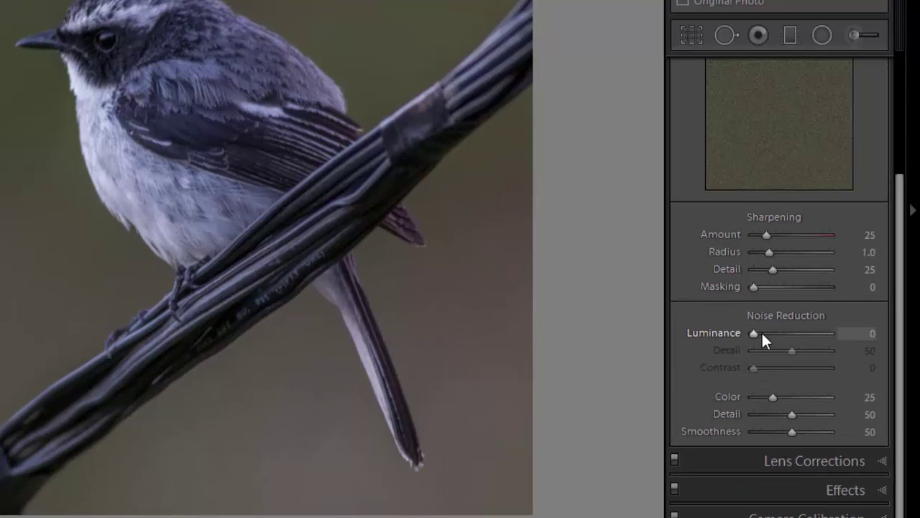
left_click_drag(758, 333, 781, 336)
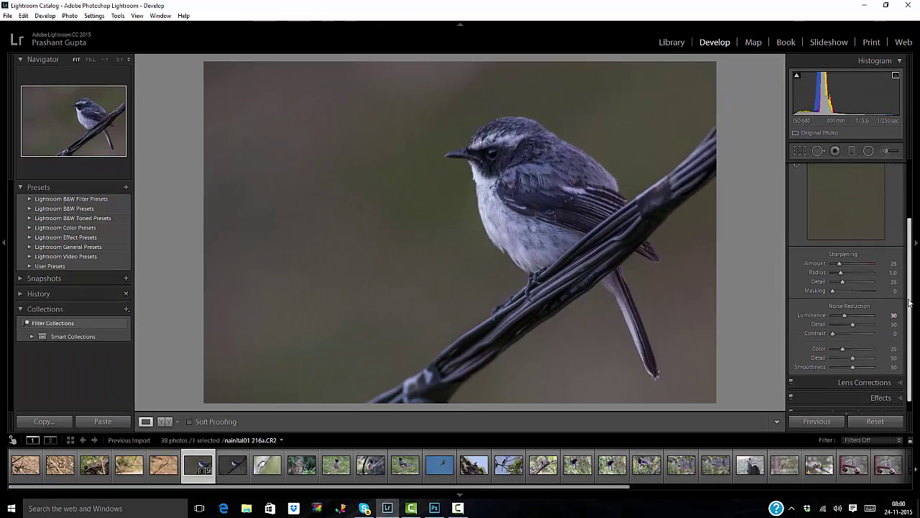
scroll(909, 302, "up", 2)
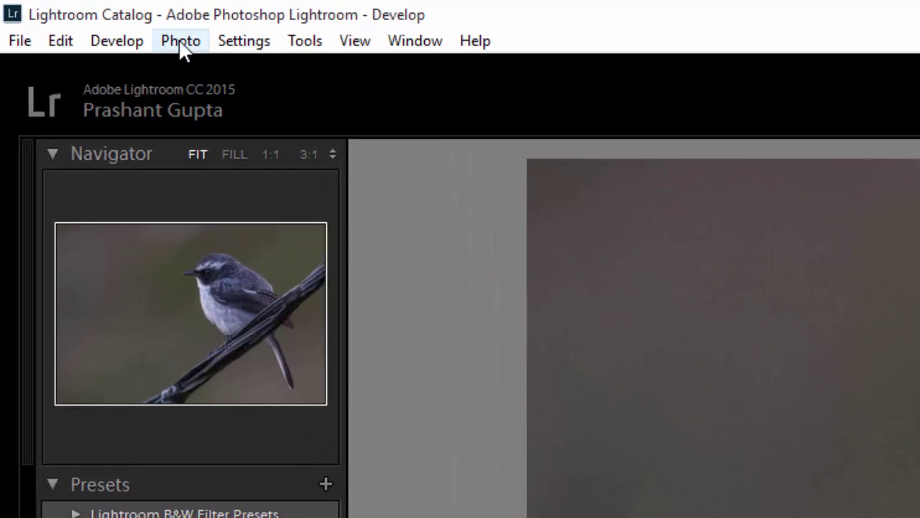
Step: Send the adjusted bird photo to Adobe Photoshop CC 2015 for further editing
left_click(180, 41)
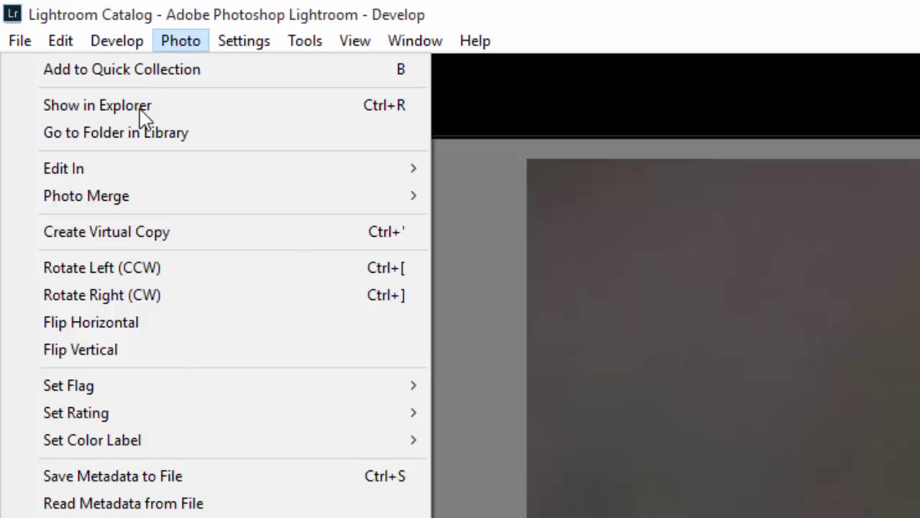
mouse_move(82, 170)
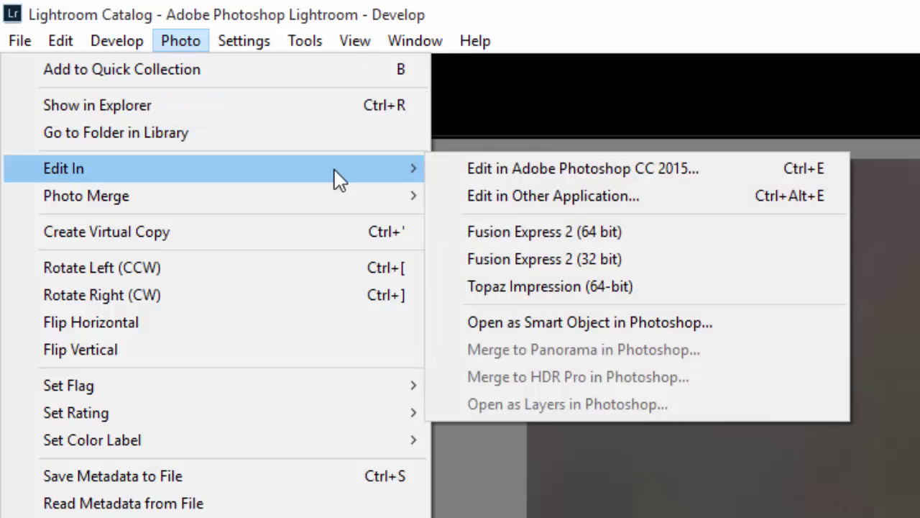
left_click(491, 171)
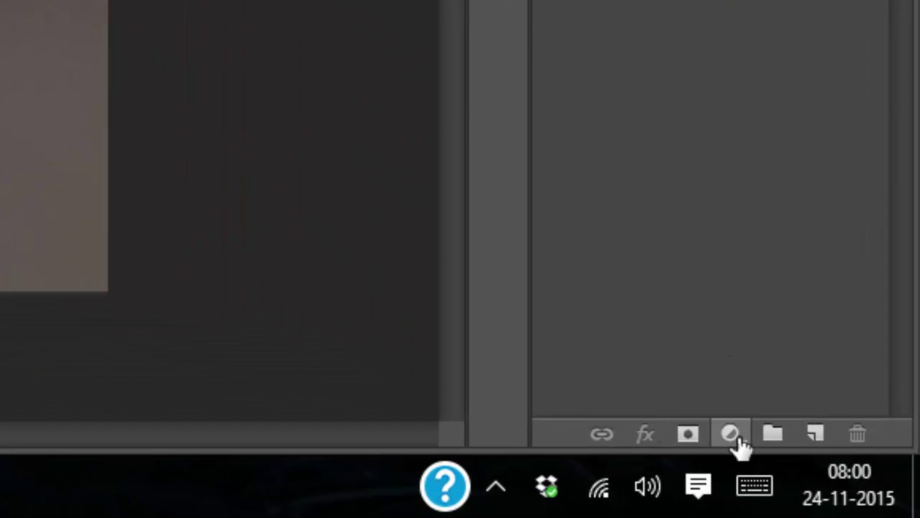
Step: Add a Levels adjustment layer, try the Increase Contrast 2 preset and settle on Increase Contrast 1
left_click(740, 437)
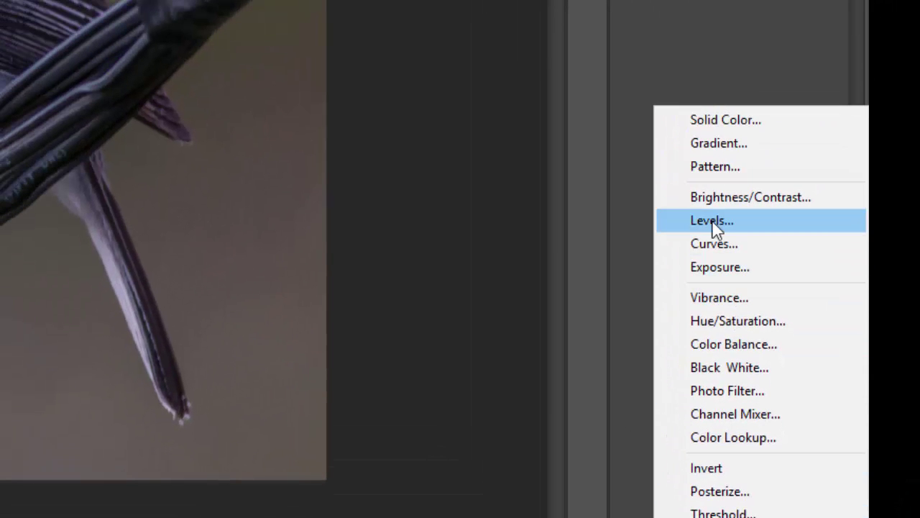
left_click(712, 222)
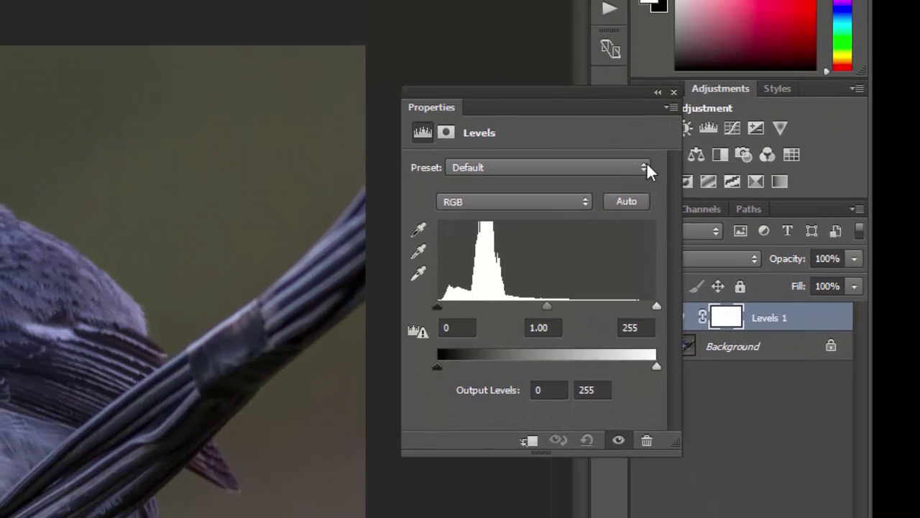
left_click(647, 165)
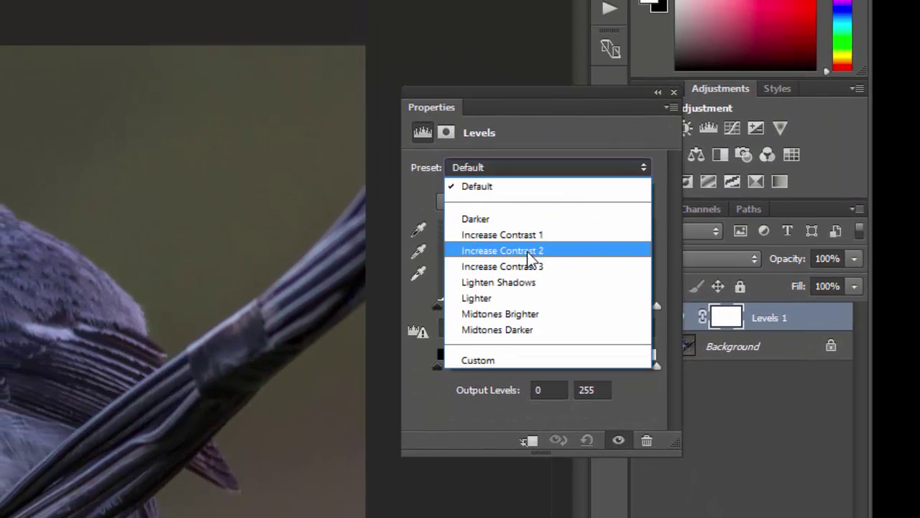
left_click(529, 257)
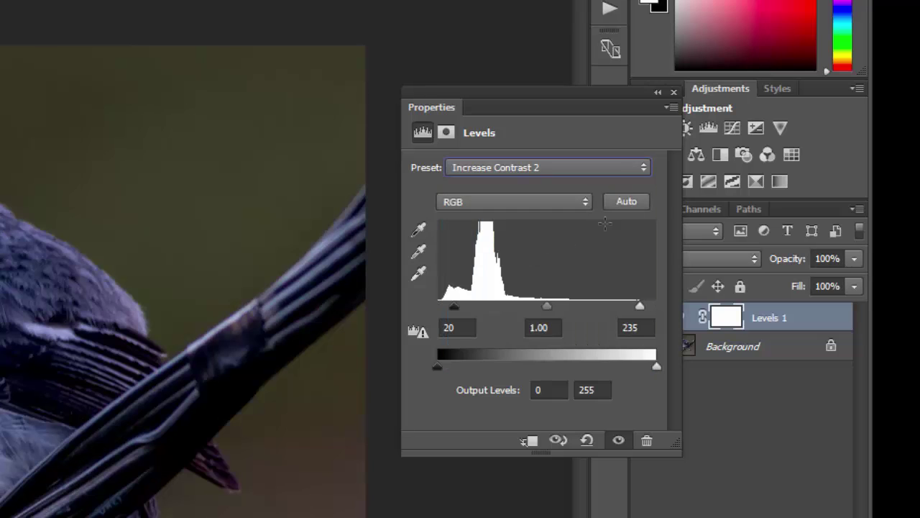
left_click(644, 169)
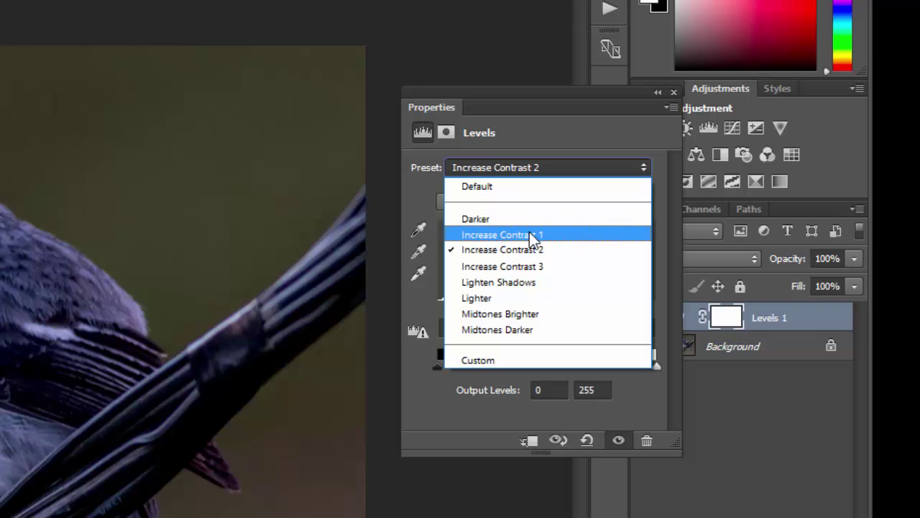
left_click(529, 231)
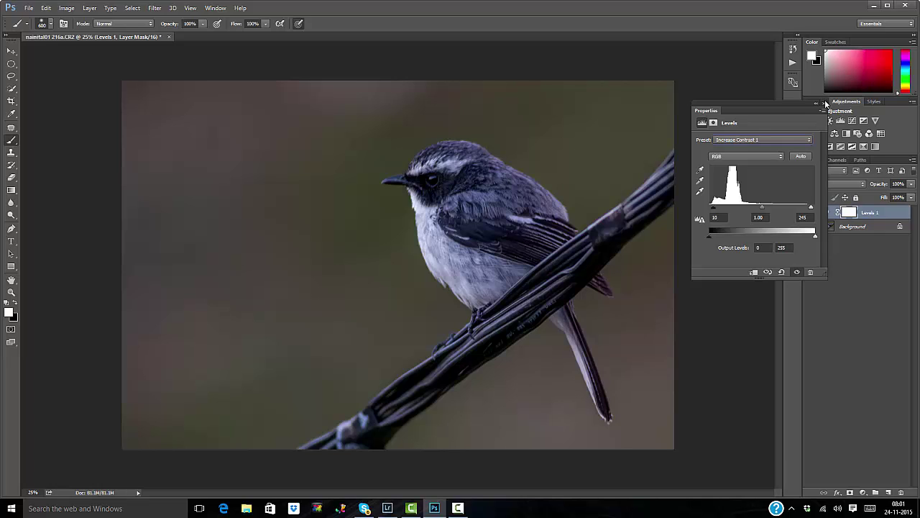
left_click(826, 103)
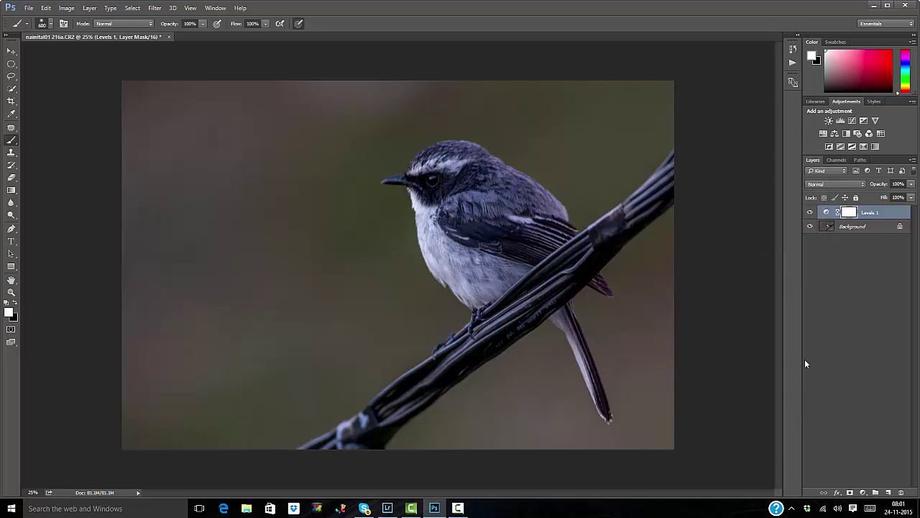
Step: Toggle the Levels layer's visibility off and on to compare the photo with and without the contrast adjustment
left_click(810, 213)
left_click(811, 213)
left_click(810, 213)
left_click(810, 213)
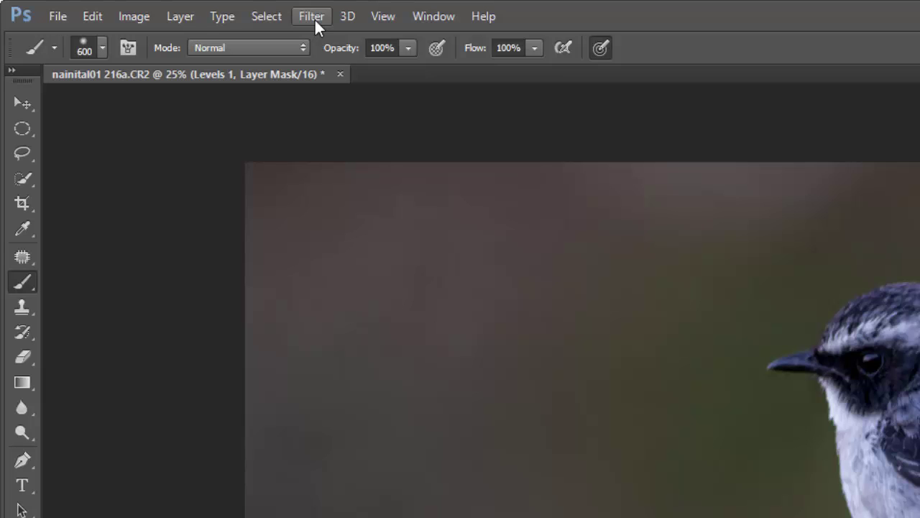
Step: Flatten the Levels adjustment into the photo and duplicate the background as a new layer
left_click(314, 18)
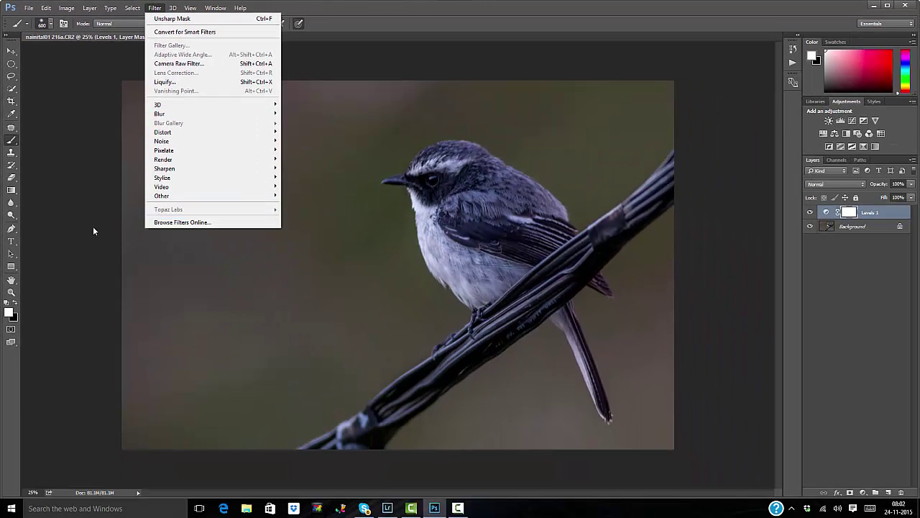
left_click(92, 226)
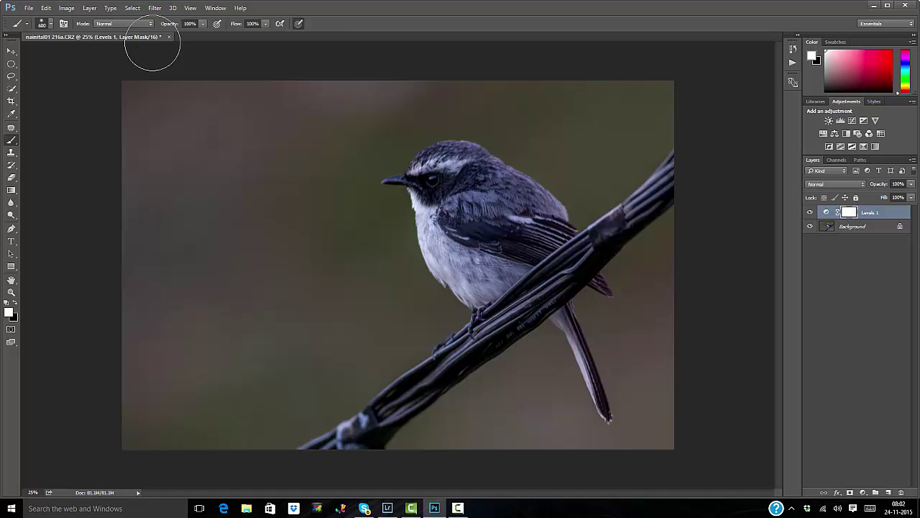
left_click(89, 8)
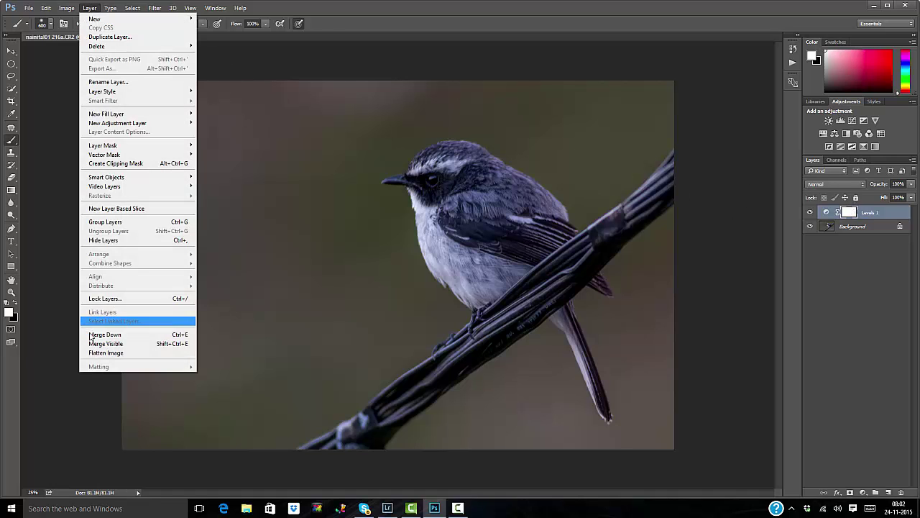
left_click(103, 353)
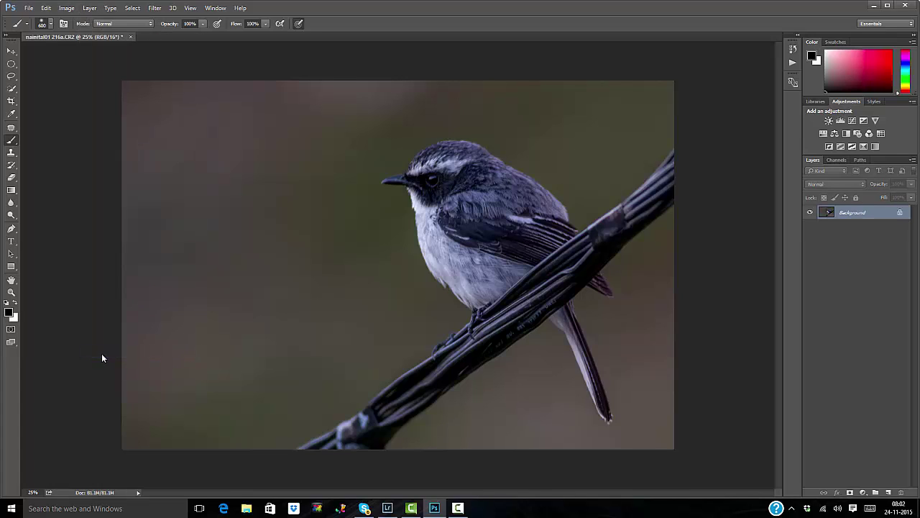
key("ctrl+j")
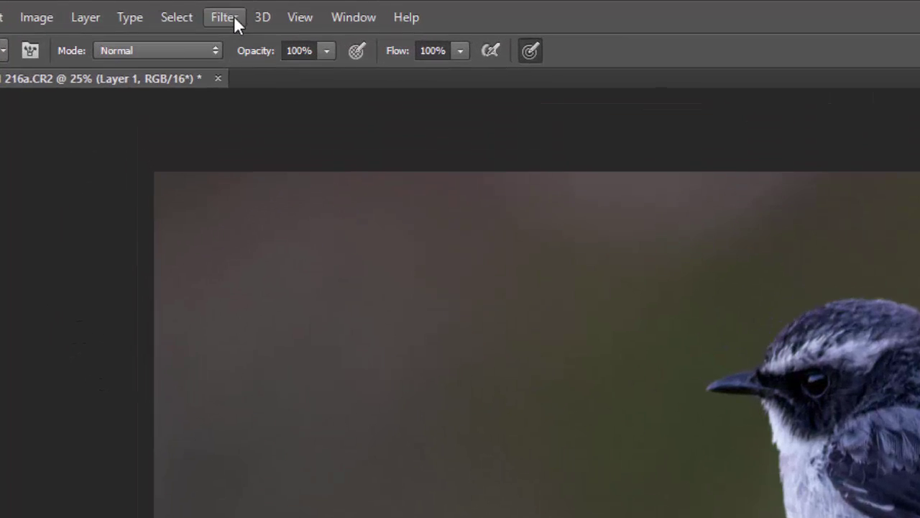
Step: Apply the Topaz DeNoise 5 filter to the duplicated layer with the JPEG - strong preset
left_click(157, 9)
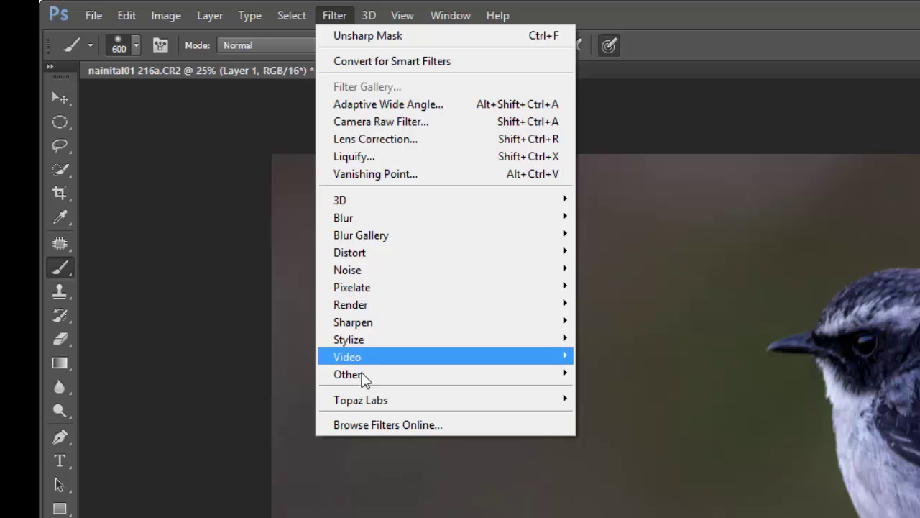
mouse_move(352, 403)
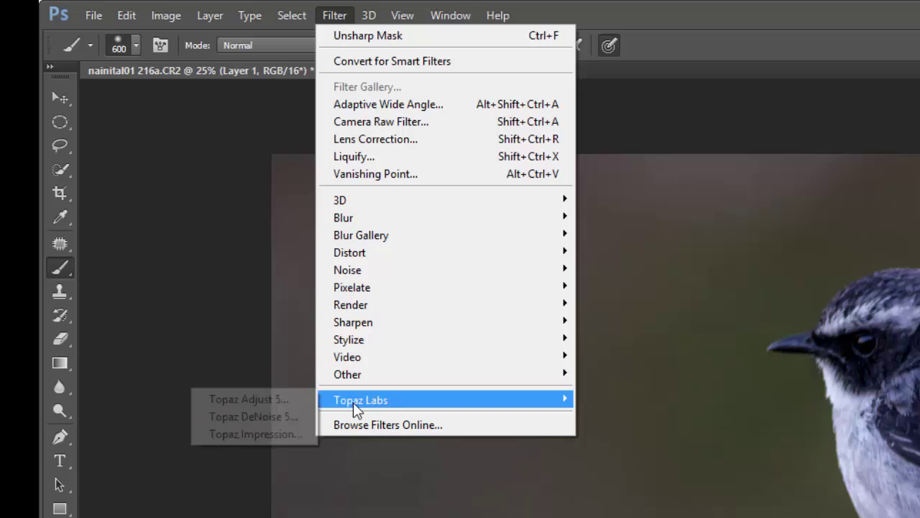
left_click(260, 417)
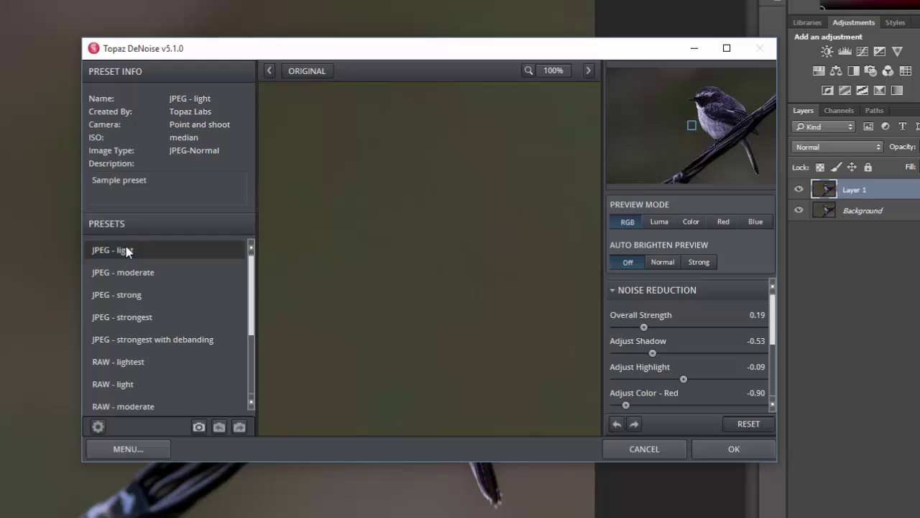
left_click(121, 273)
left_click(117, 293)
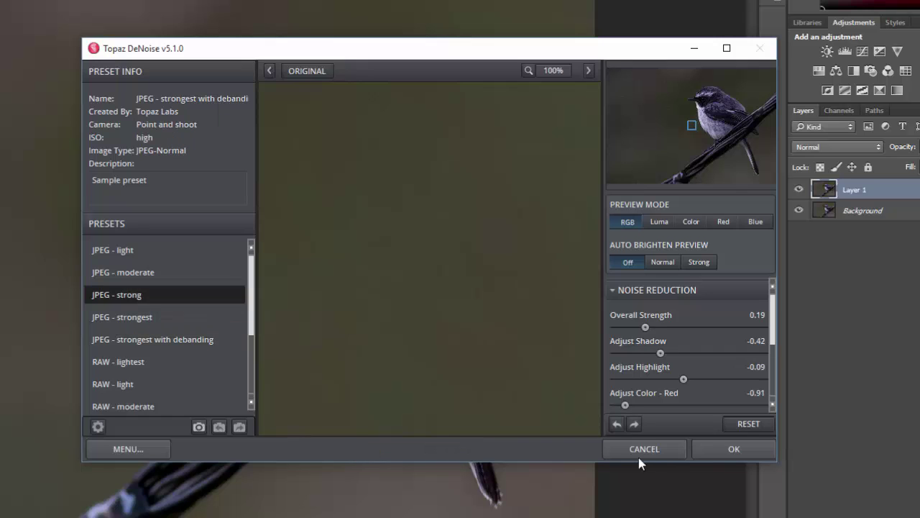
left_click(739, 448)
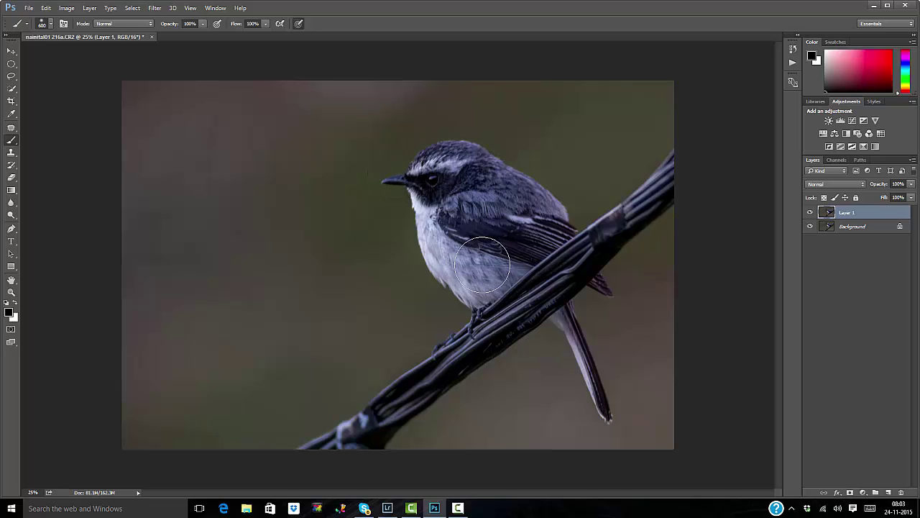
Step: Flatten the denoised image and duplicate its background onto a new layer for sharpening
left_click(89, 8)
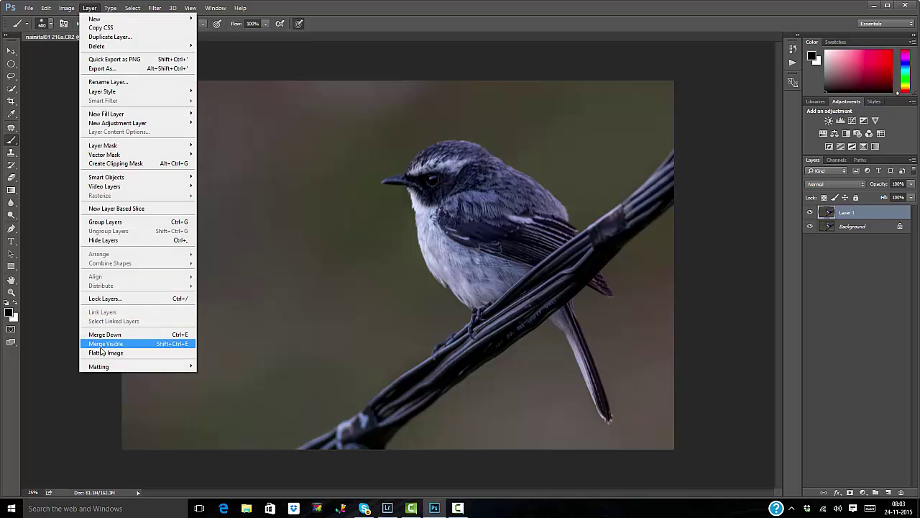
left_click(99, 353)
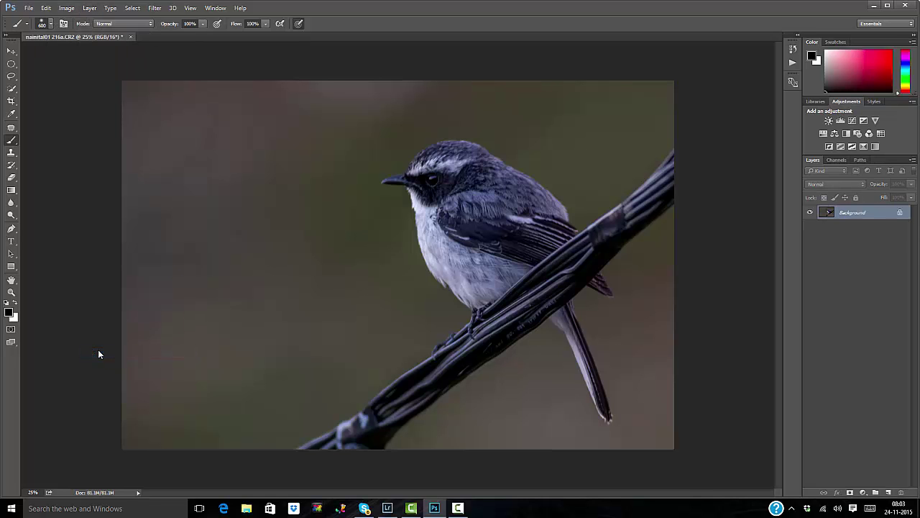
key("ctrl+j")
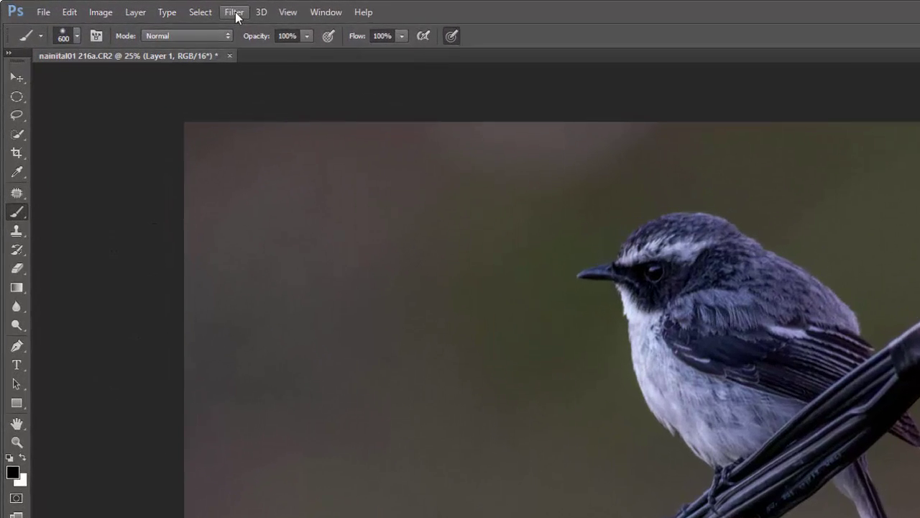
Step: Sharpen the duplicated layer with Unsharp Mask at Amount 149%, Radius 2.0 pixels and Threshold 0 levels
left_click(155, 8)
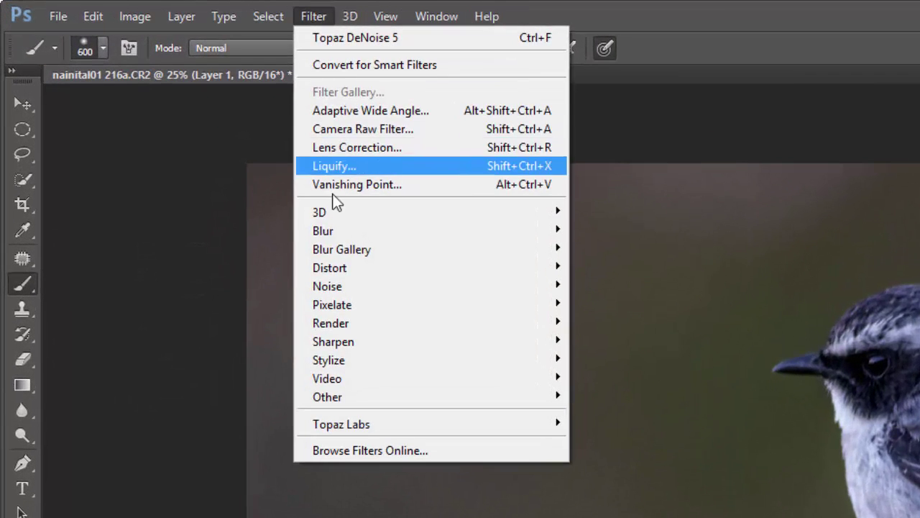
mouse_move(337, 344)
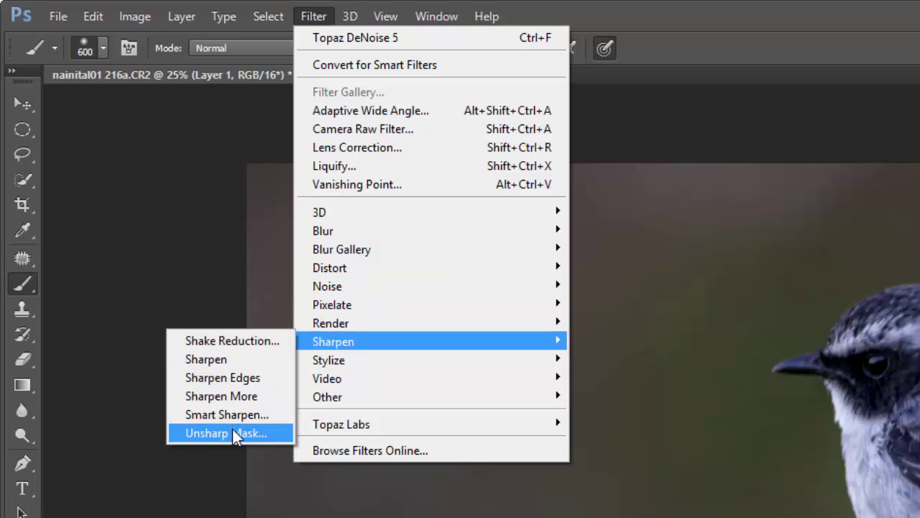
left_click(234, 434)
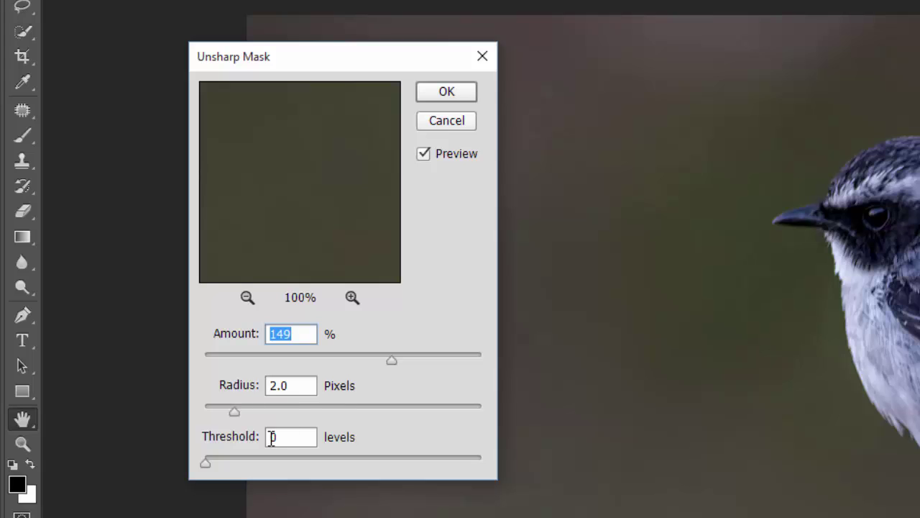
left_click(446, 93)
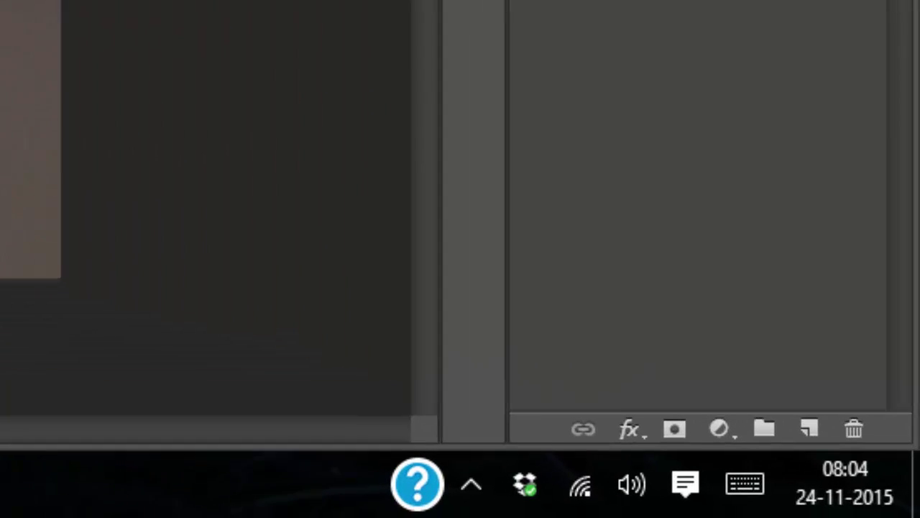
Step: Add a black layer mask to the sharpened layer and paint white over the bird to reveal the sharpening only there
left_click(649, 419)
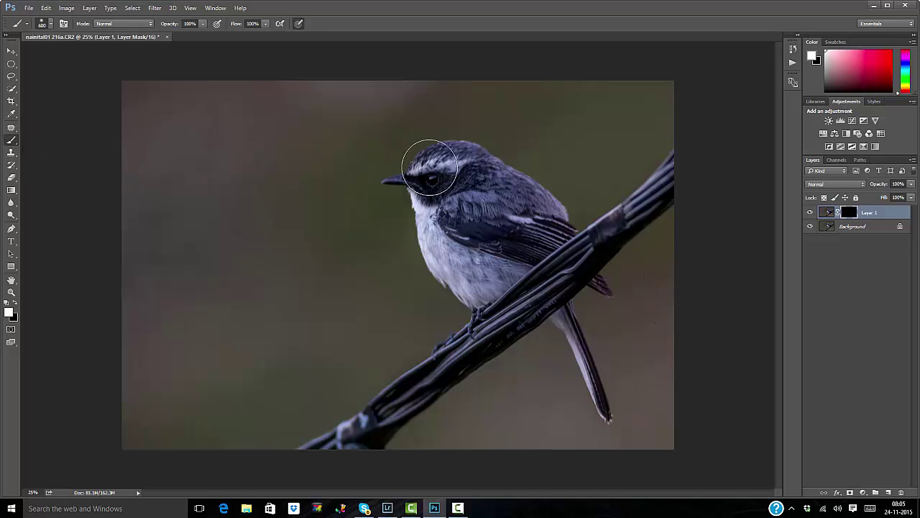
mouse_move(444, 173)
left_mouse_down()
mouse_move(428, 178)
mouse_move(466, 176)
mouse_move(535, 214)
mouse_move(446, 257)
mouse_move(478, 262)
mouse_move(536, 225)
mouse_move(450, 331)
mouse_move(578, 335)
mouse_move(594, 401)
mouse_move(612, 305)
mouse_move(540, 349)
mouse_move(466, 229)
mouse_move(443, 256)
mouse_move(421, 257)
mouse_move(437, 261)
mouse_move(390, 318)
left_mouse_up()
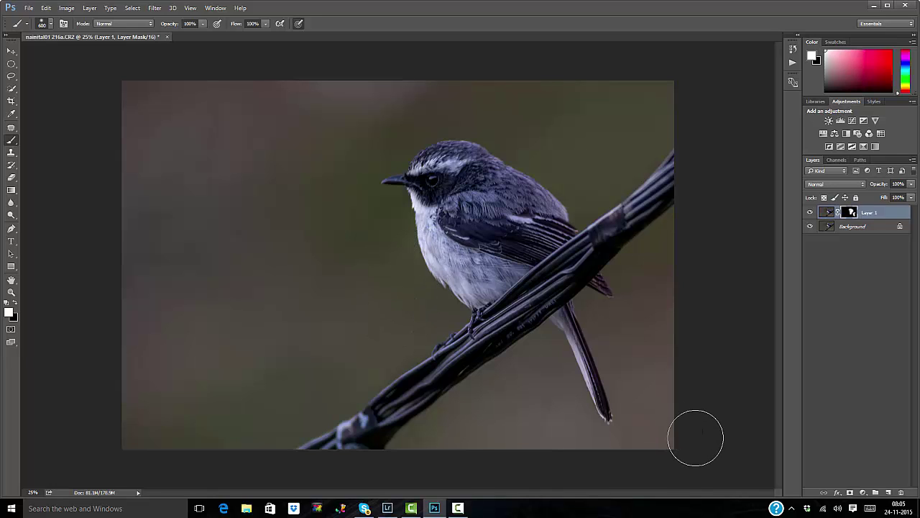